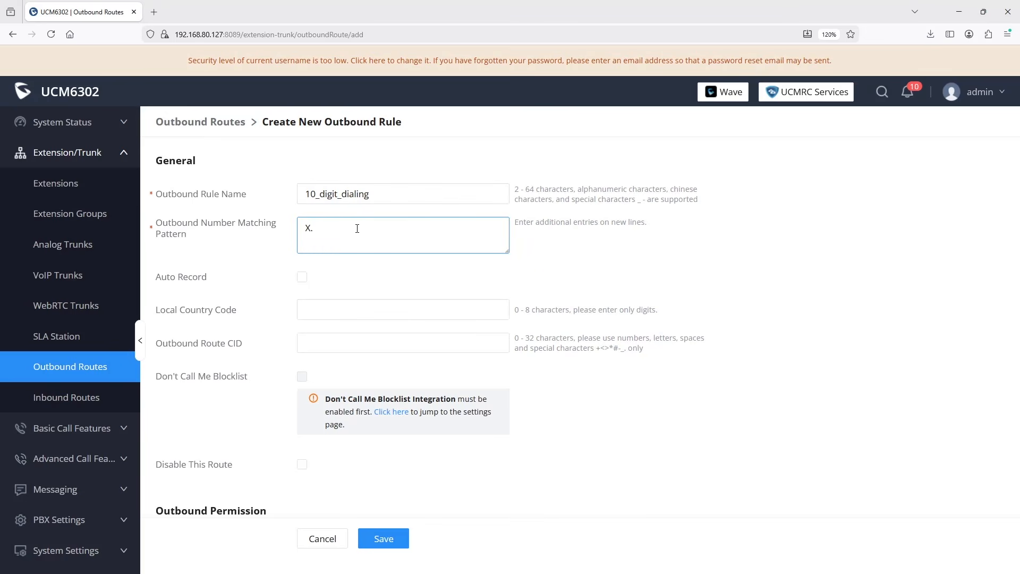
Replace the 10_digit_dialing matching pattern X. with NXXNXXXXXX
{"action": "left_click", "coordinate": [586, 265]}
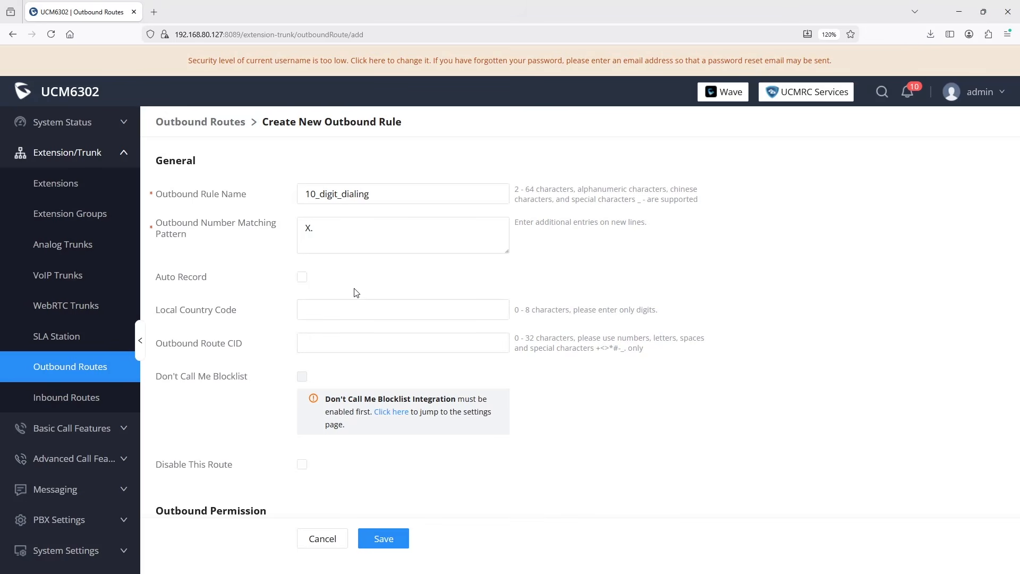
{"action": "left_click", "coordinate": [222, 230]}
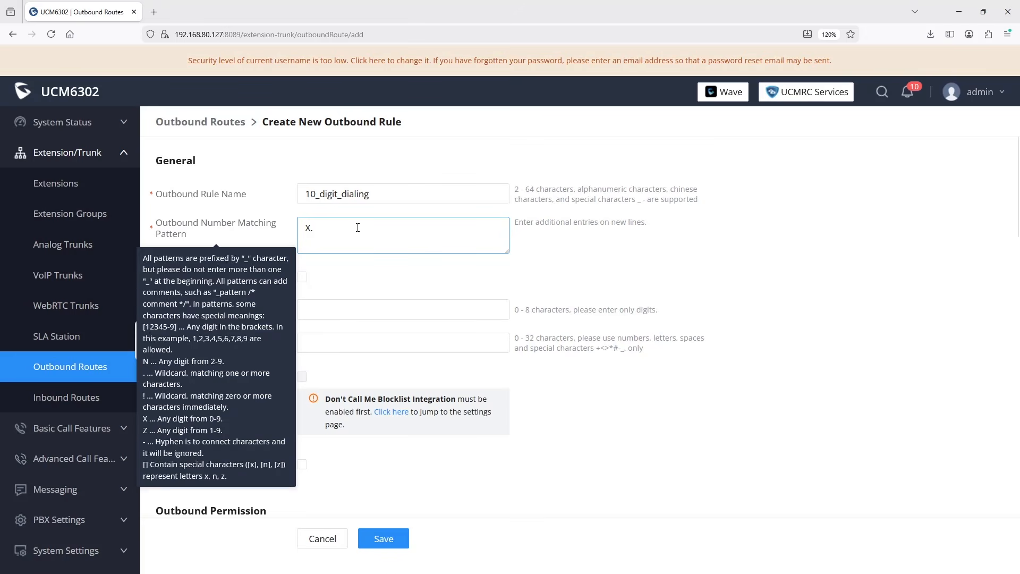
{"action": "key", "text": "ctrl+a"}
{"action": "type", "text": "NXXNXX"}
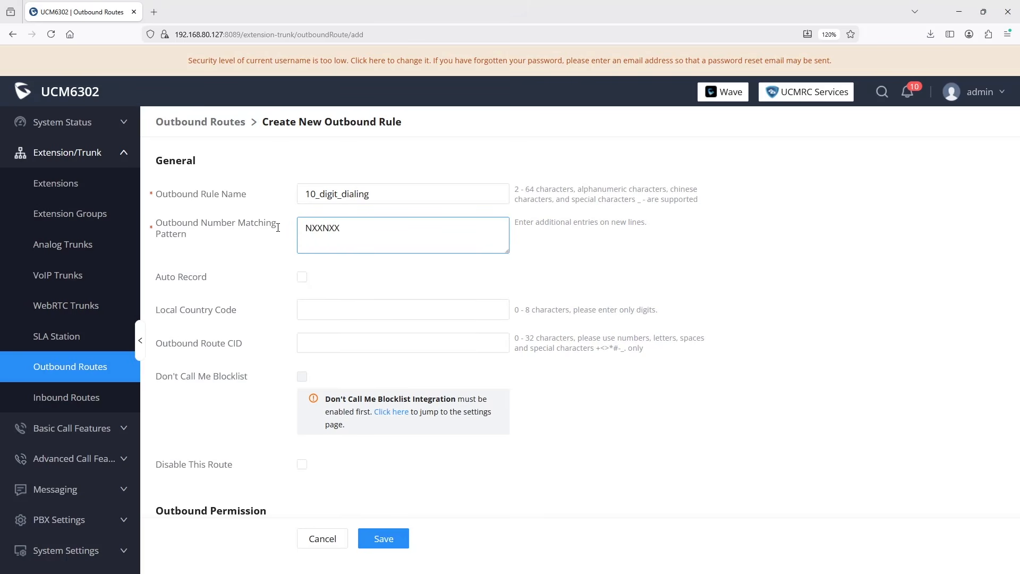
{"action": "type", "text": "XXXX"}
{"action": "left_click", "coordinate": [666, 267]}
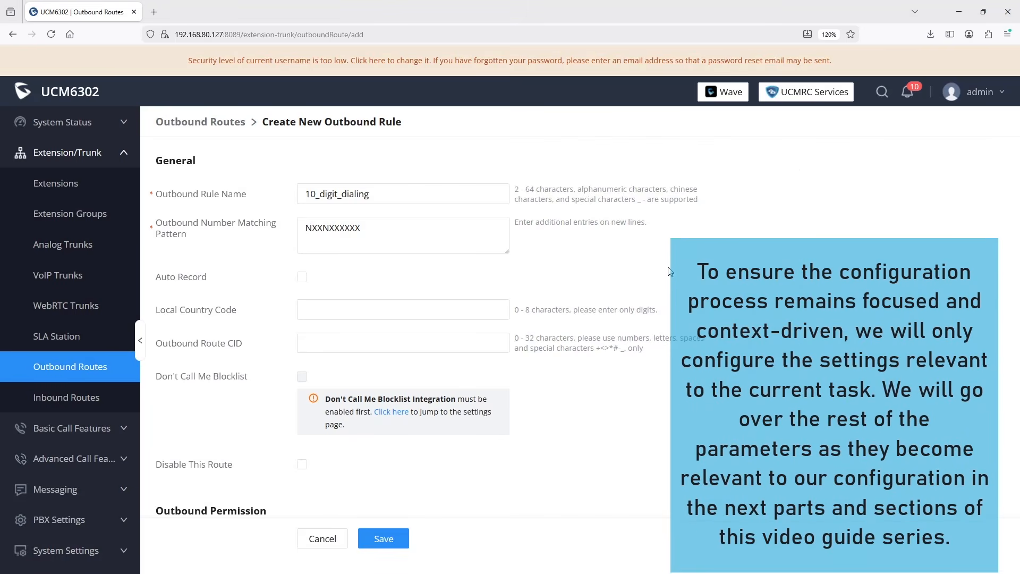
Set Privilege Level to Local and the main trunk to SIP Trunks -- SIP_trunk
{"action": "scroll", "coordinate": [587, 343], "scroll_direction": "down", "scroll_amount": 4}
{"action": "left_click", "coordinate": [337, 370]}
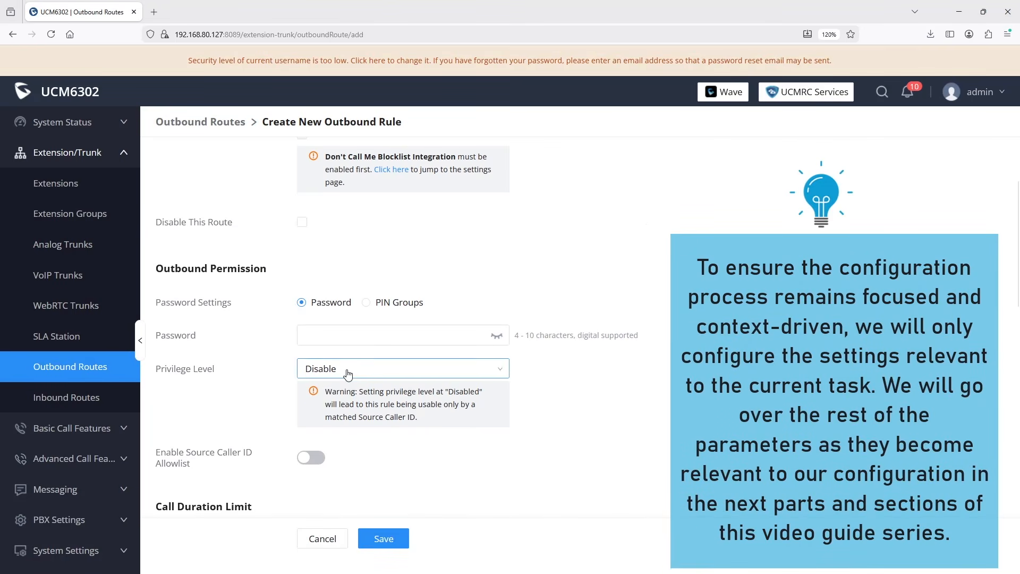
{"action": "left_click", "coordinate": [326, 440]}
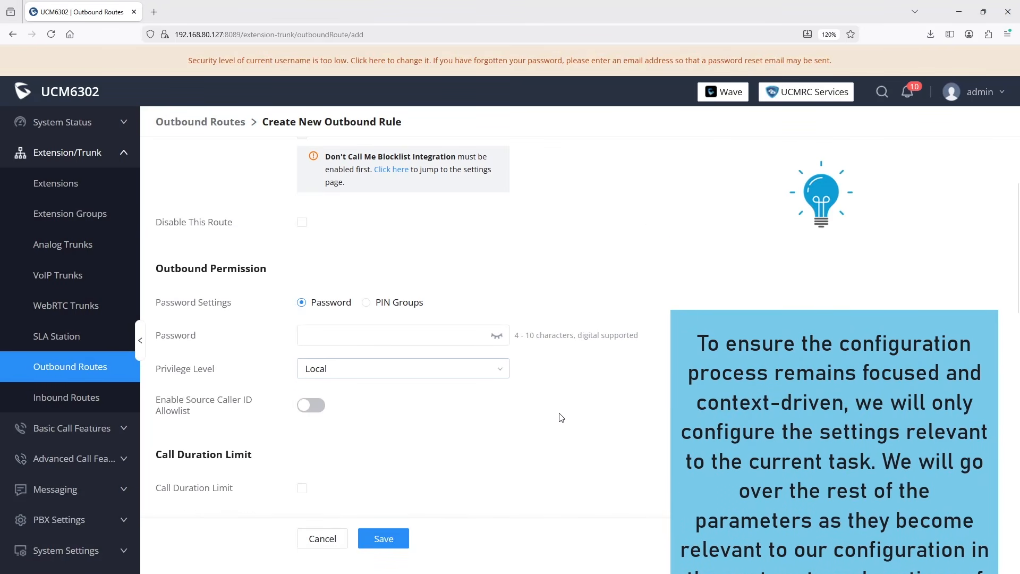
{"action": "scroll", "coordinate": [558, 417], "scroll_direction": "down", "scroll_amount": 5}
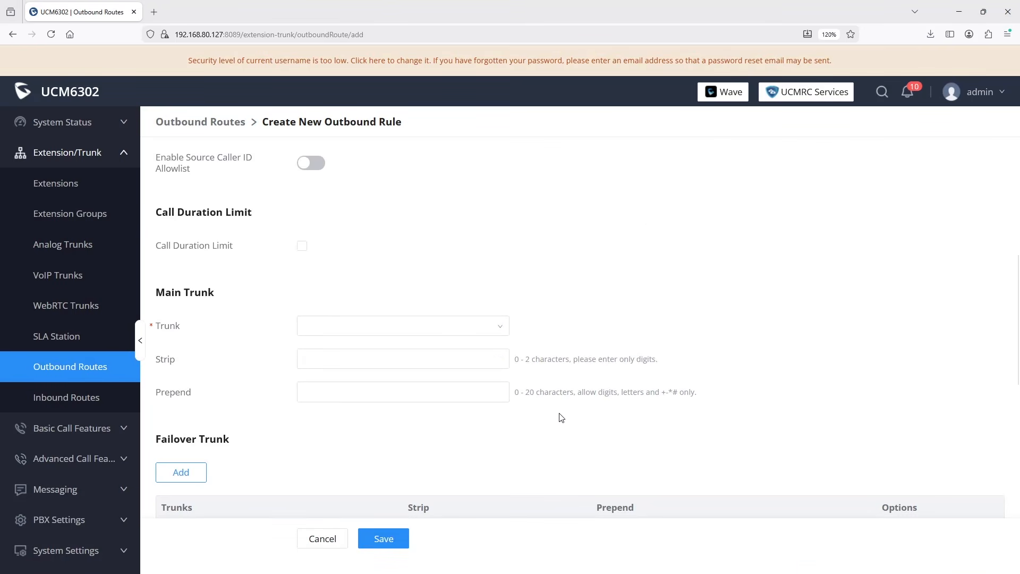
{"action": "left_click", "coordinate": [442, 324]}
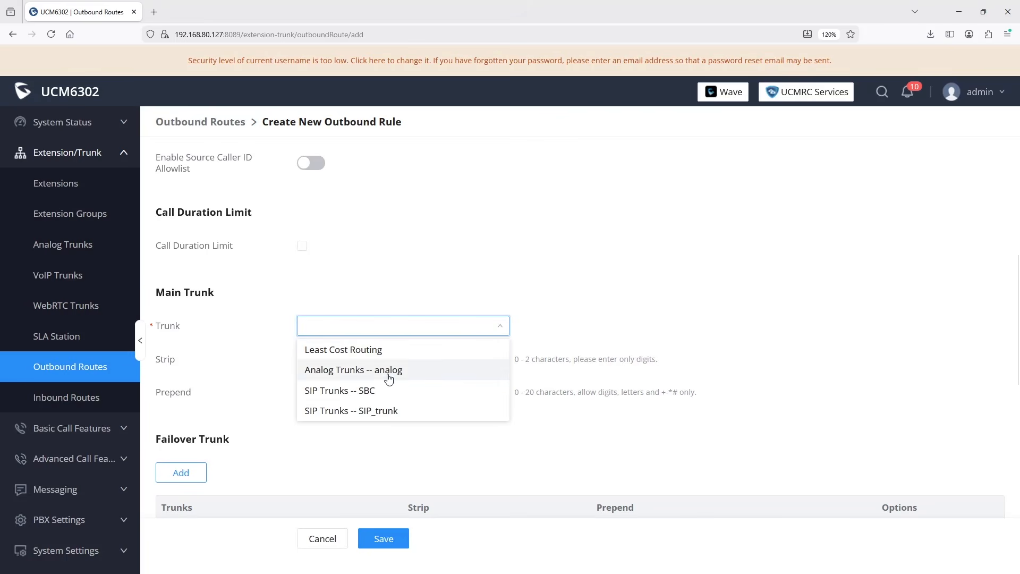
{"action": "left_click", "coordinate": [380, 414]}
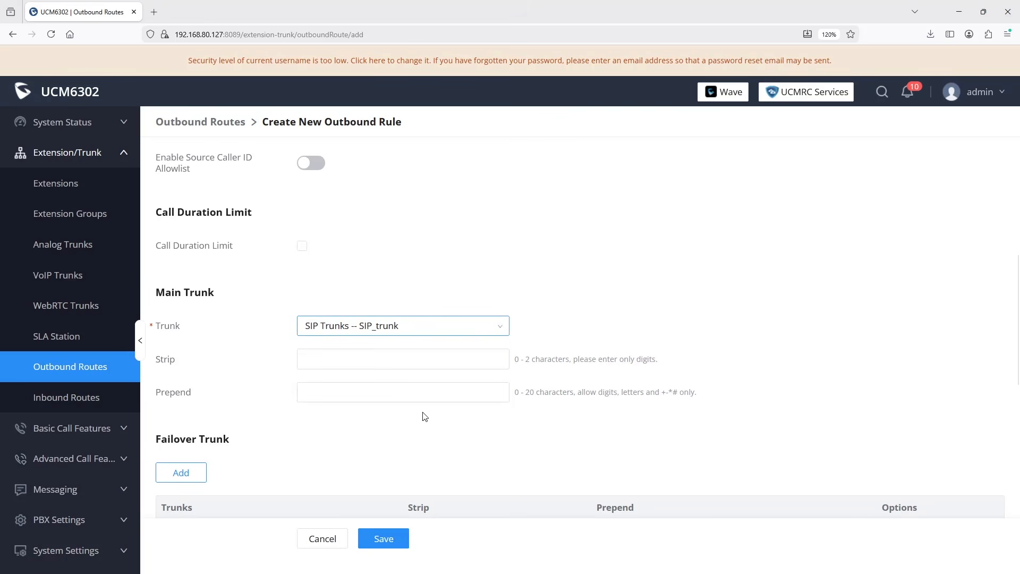
{"action": "left_click", "coordinate": [734, 359]}
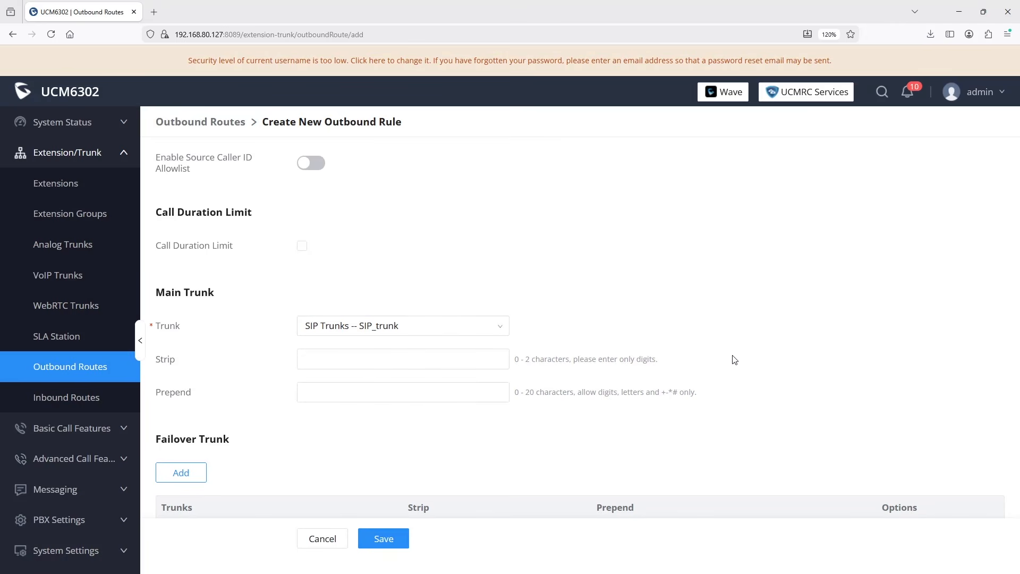
{"action": "scroll", "coordinate": [289, 457], "scroll_direction": "down", "scroll_amount": 3}
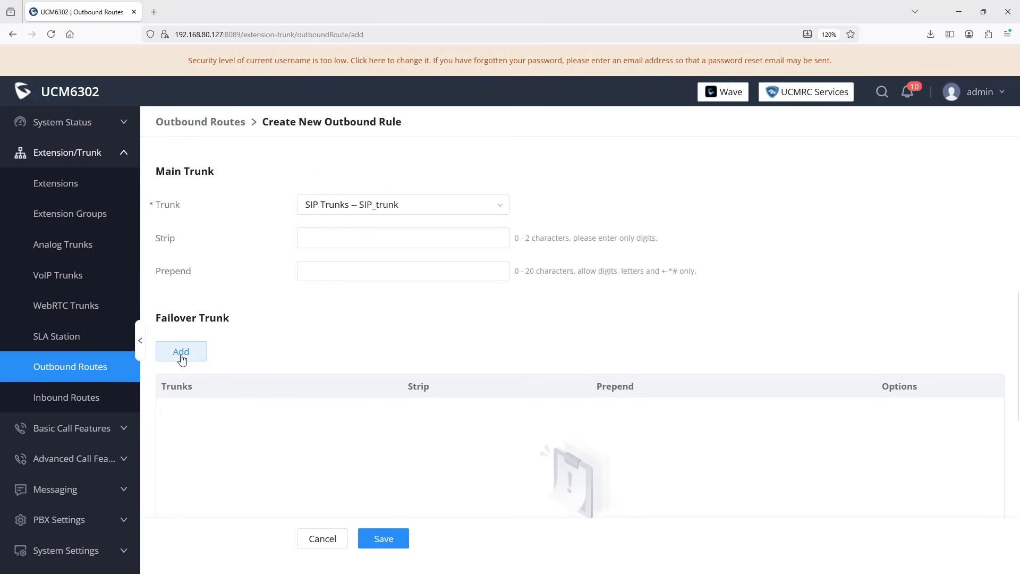
Add Analog Trunks -- analog as the failover trunk with prepend 1
{"action": "left_click", "coordinate": [181, 352]}
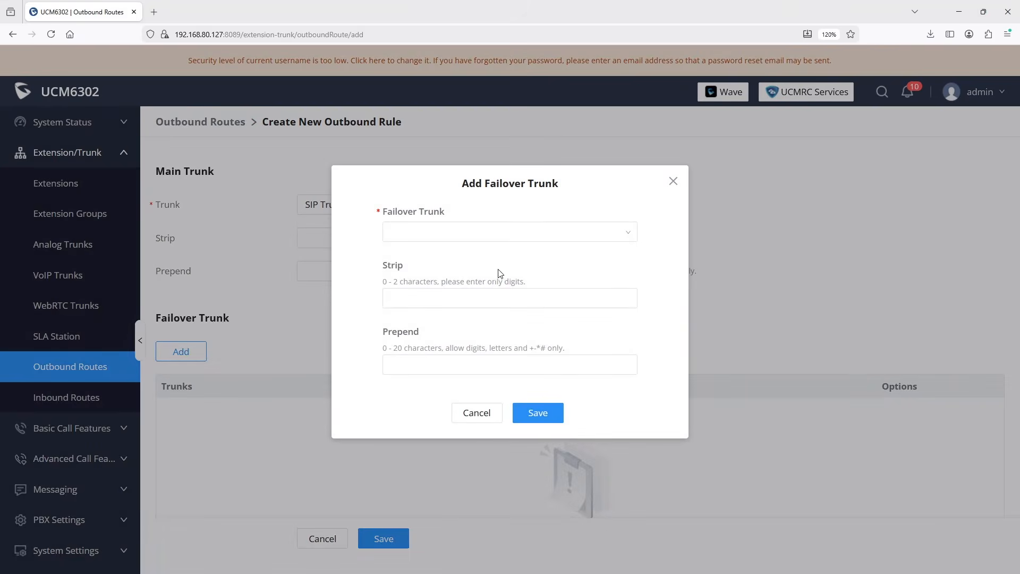
{"action": "left_click", "coordinate": [593, 230]}
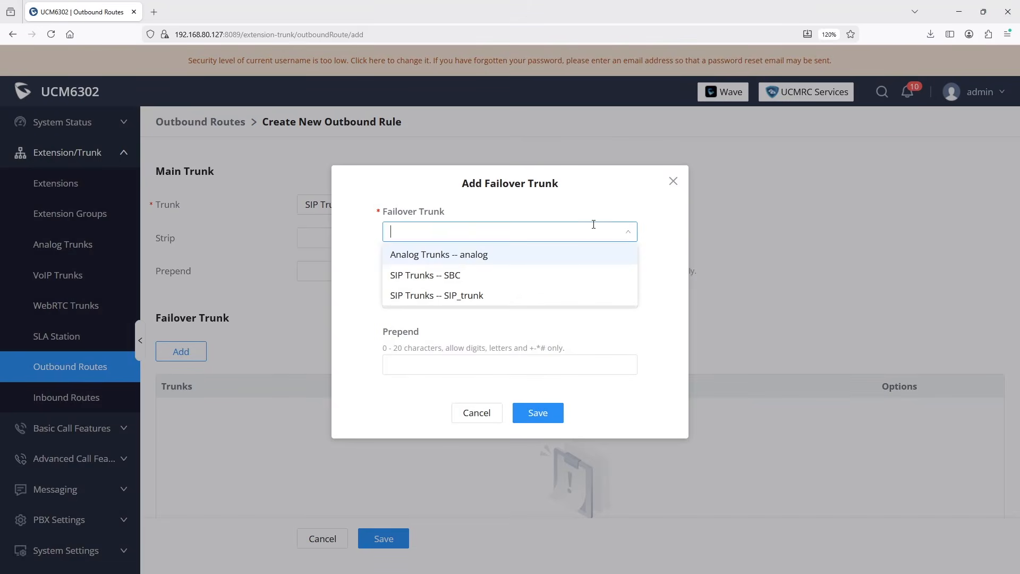
{"action": "left_click", "coordinate": [465, 256]}
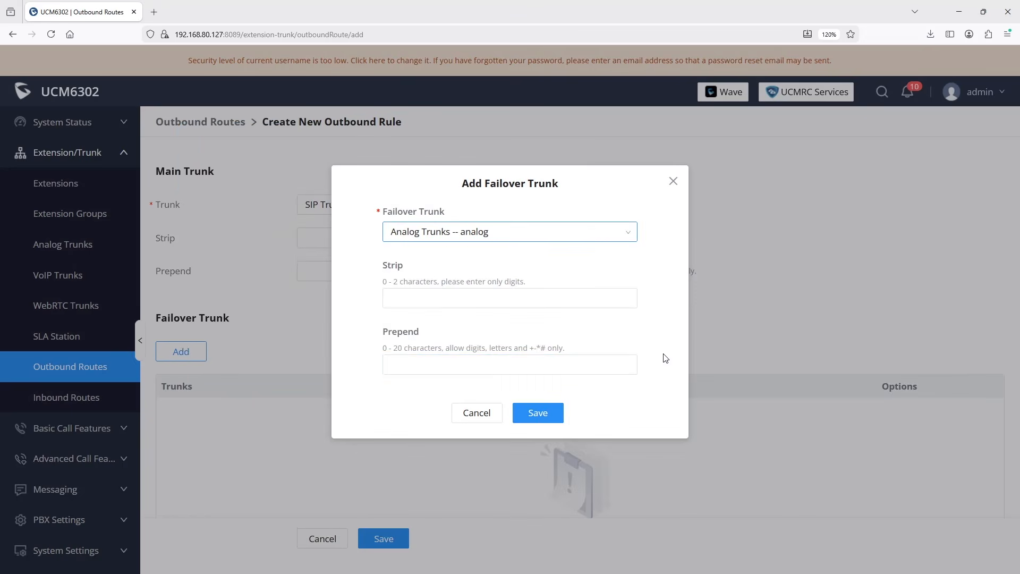
{"action": "left_click", "coordinate": [489, 366]}
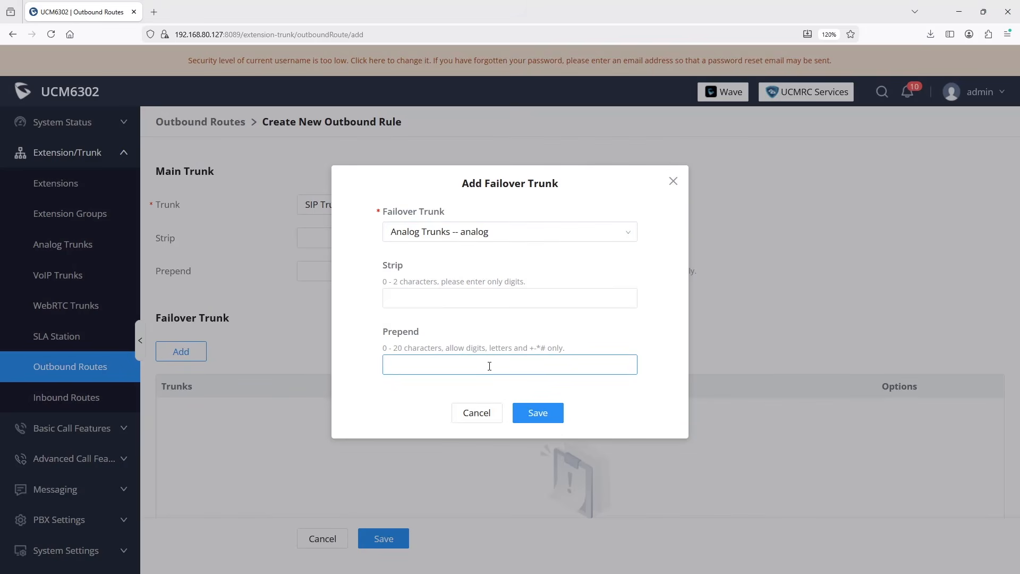
{"action": "type", "text": "1"}
{"action": "left_click", "coordinate": [657, 397]}
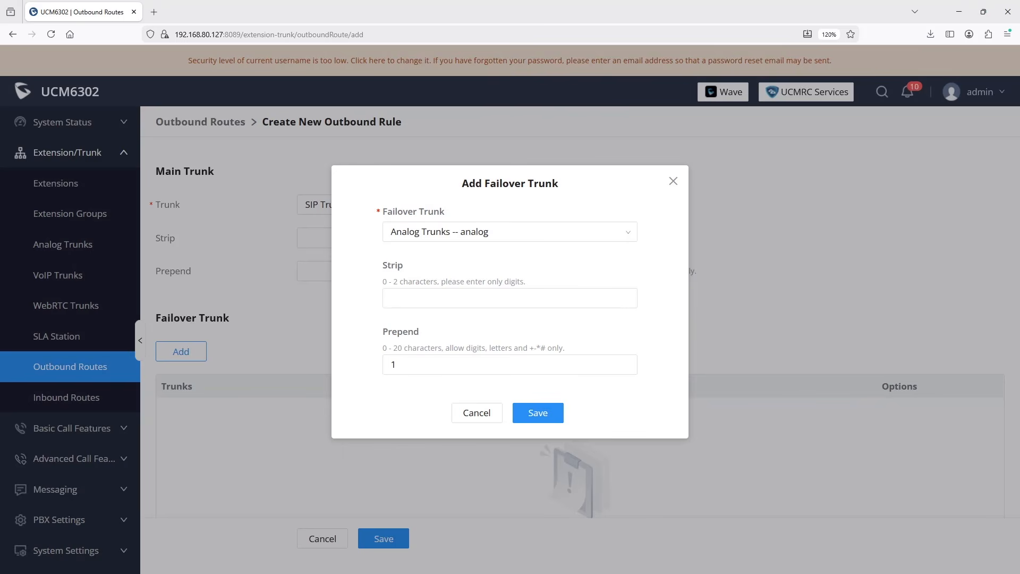
{"action": "left_click", "coordinate": [546, 418]}
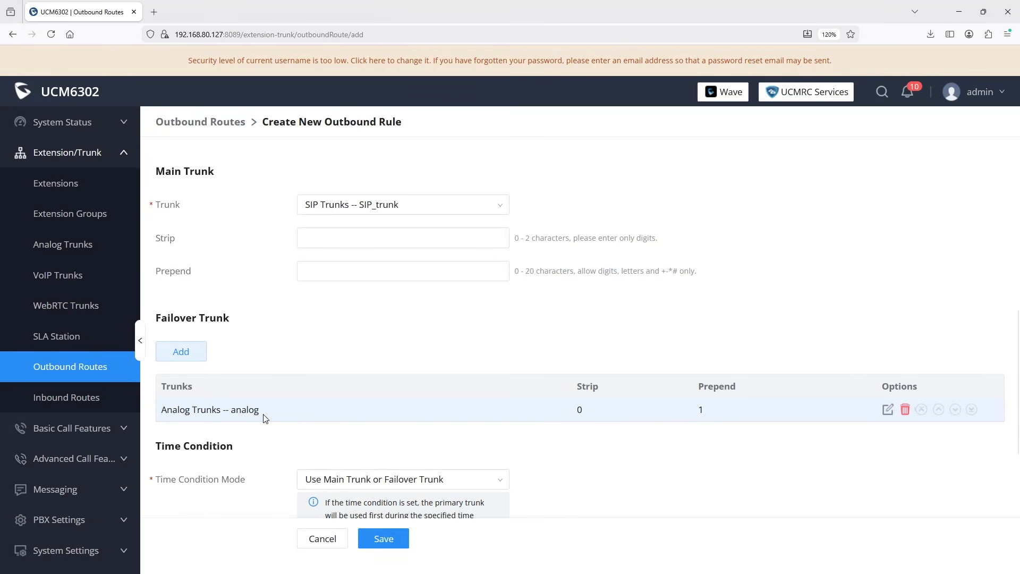
Save the 10_digit_dialing rule and start another outbound rule
{"action": "left_click", "coordinate": [391, 541]}
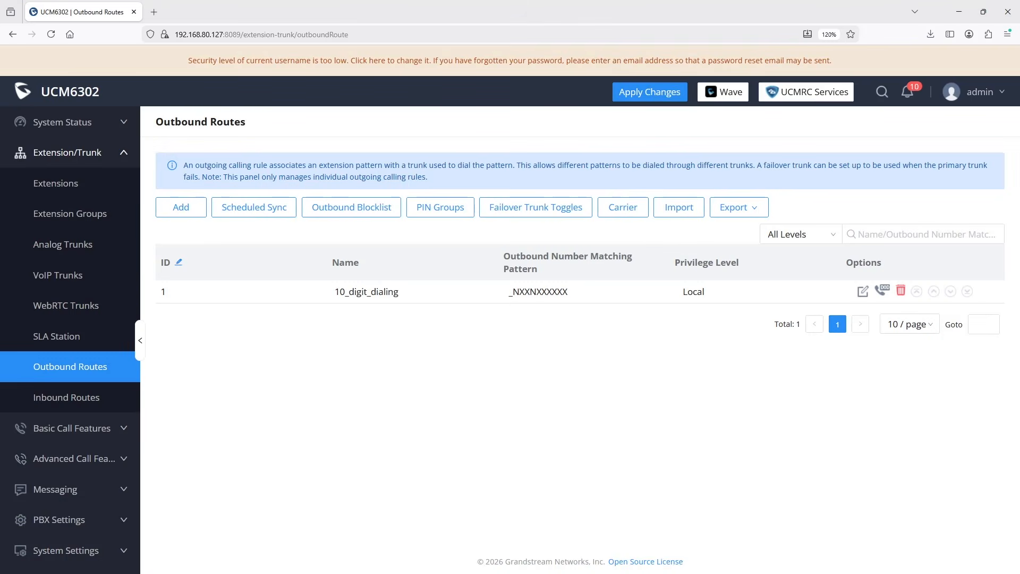
{"action": "left_click", "coordinate": [180, 207]}
Name the rule 11_digit_dialing with pattern 1NXXNXXXXXX and Local privilege
{"action": "left_click", "coordinate": [342, 196]}
{"action": "type", "text": "11_digit"}
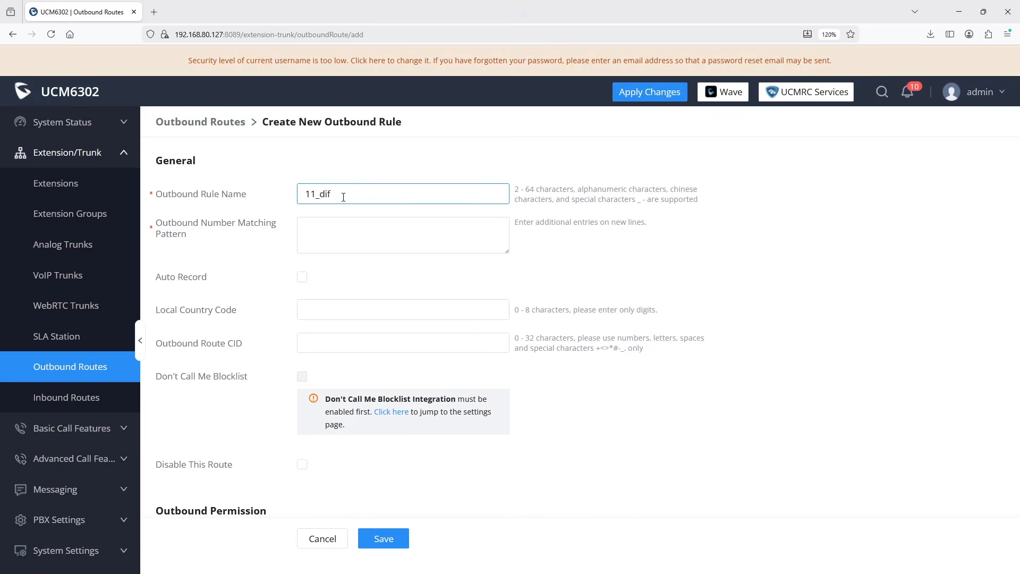
{"action": "type", "text": "_dialing"}
{"action": "left_click", "coordinate": [337, 228]}
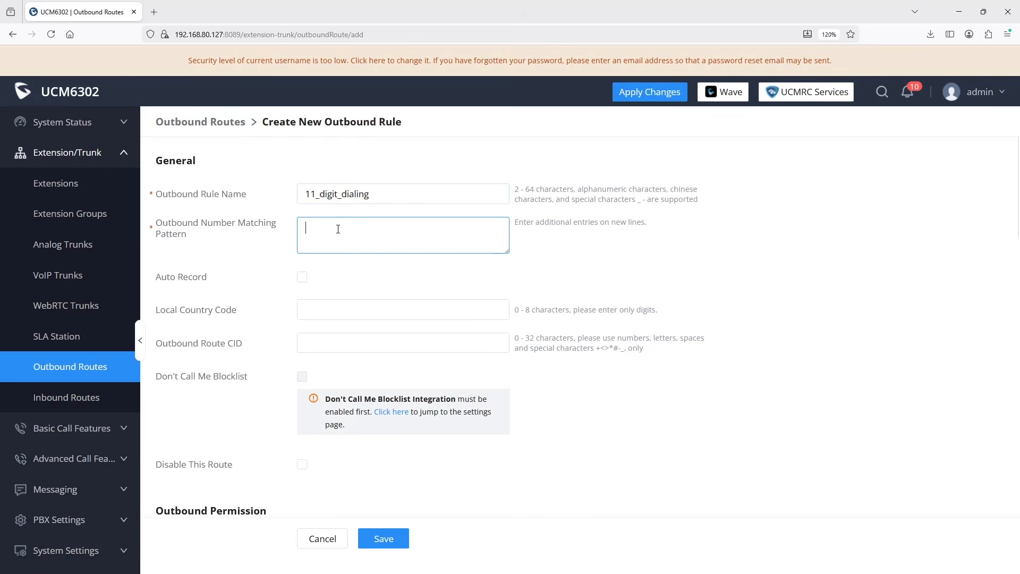
{"action": "type", "text": "1NXXNXXXXXX"}
{"action": "scroll", "coordinate": [542, 417], "scroll_direction": "down", "scroll_amount": 4}
{"action": "left_click", "coordinate": [368, 370]}
{"action": "left_click", "coordinate": [329, 433]}
Use SIP_trunk as the main trunk, stripping 1 leading digit
{"action": "scroll", "coordinate": [577, 414], "scroll_direction": "down", "scroll_amount": 2}
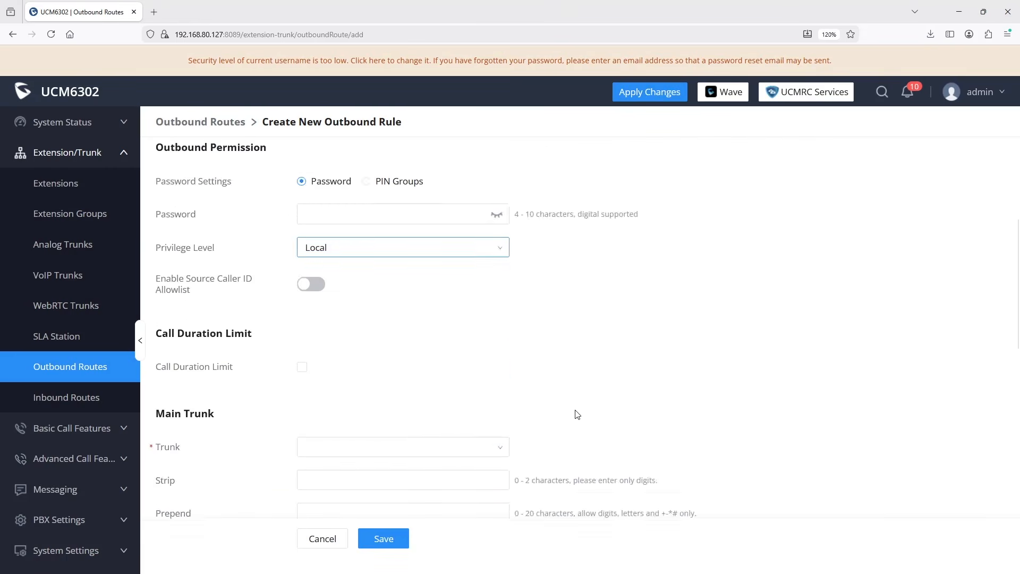
{"action": "scroll", "coordinate": [577, 413], "scroll_direction": "down", "scroll_amount": 2}
{"action": "left_click", "coordinate": [402, 327]}
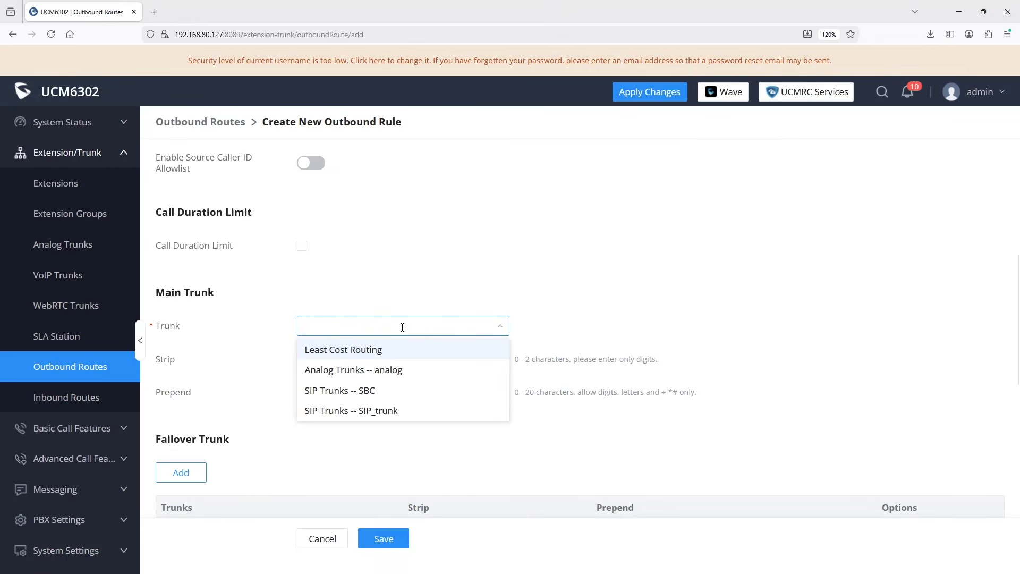
{"action": "left_click", "coordinate": [388, 413]}
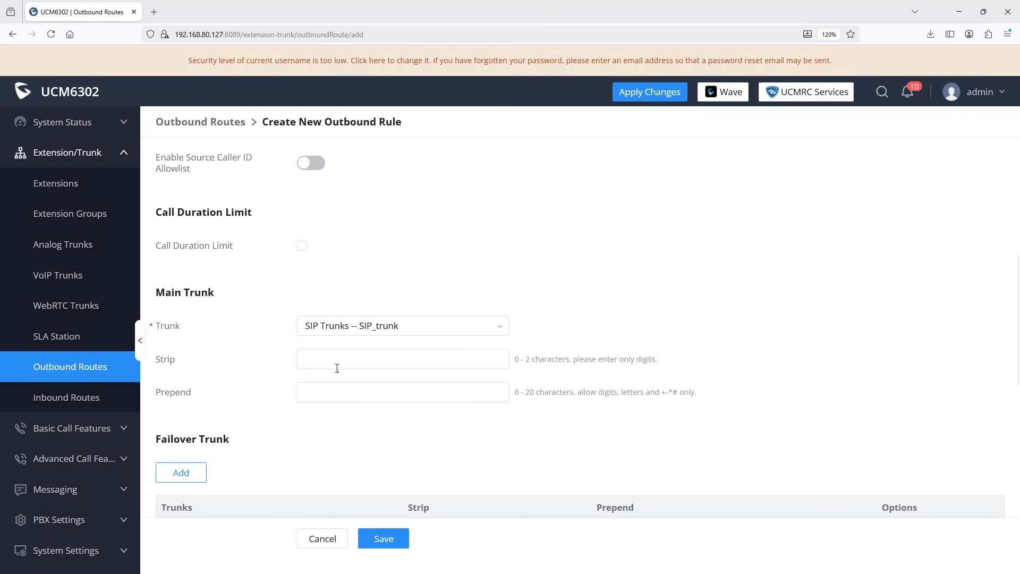
{"action": "left_click", "coordinate": [337, 362]}
{"action": "type", "text": "1"}
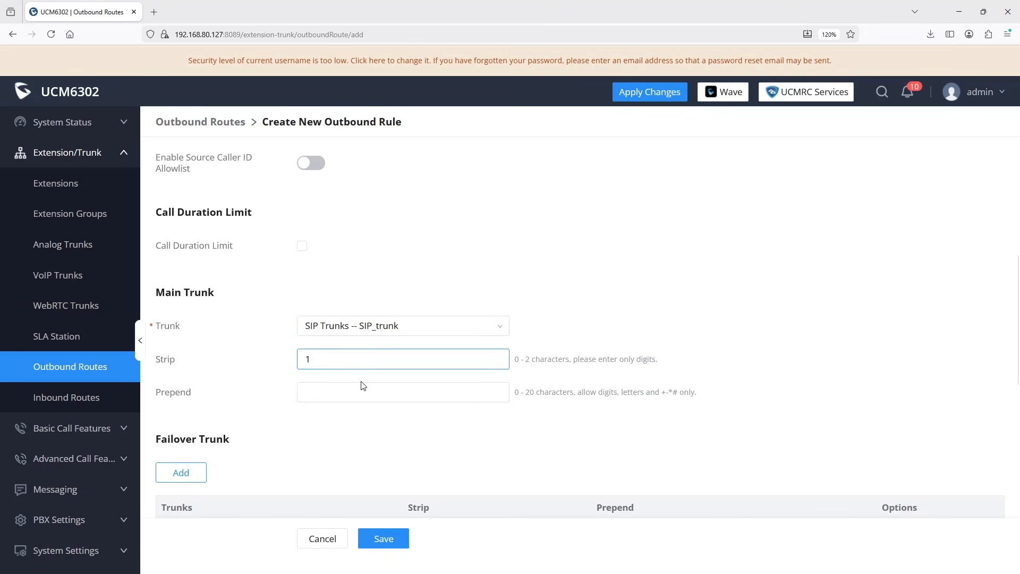
{"action": "left_click", "coordinate": [428, 434]}
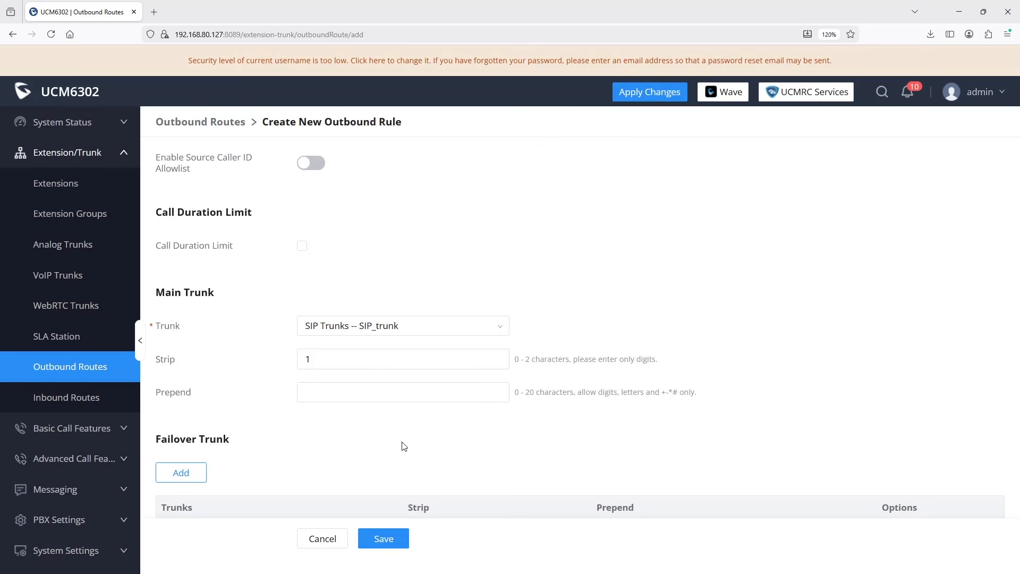
{"action": "left_click", "coordinate": [180, 472]}
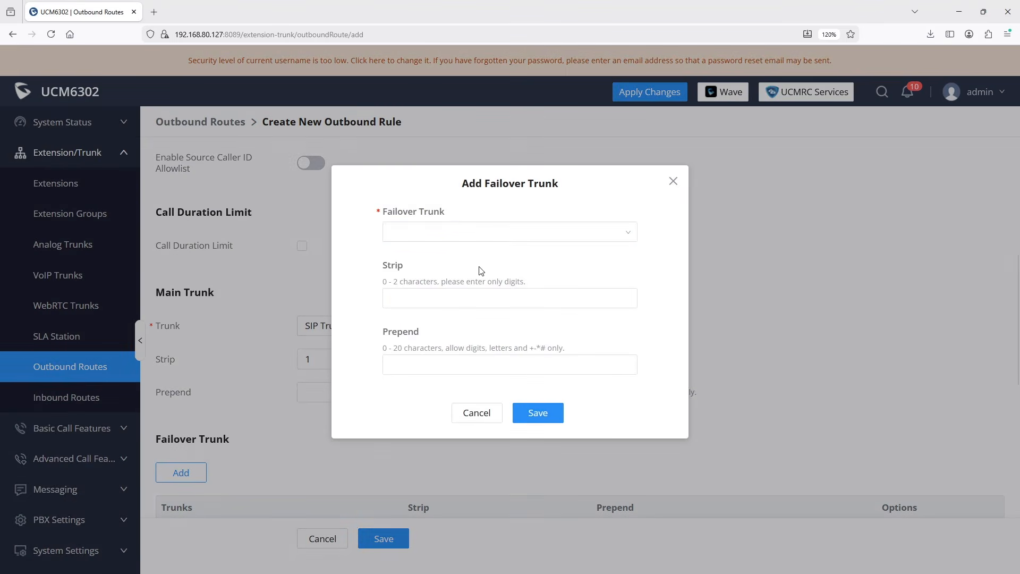
Pick Analog Trunks -- analog as the failover trunk, with no digits stripped
{"action": "left_click", "coordinate": [470, 233]}
{"action": "left_click", "coordinate": [472, 255]}
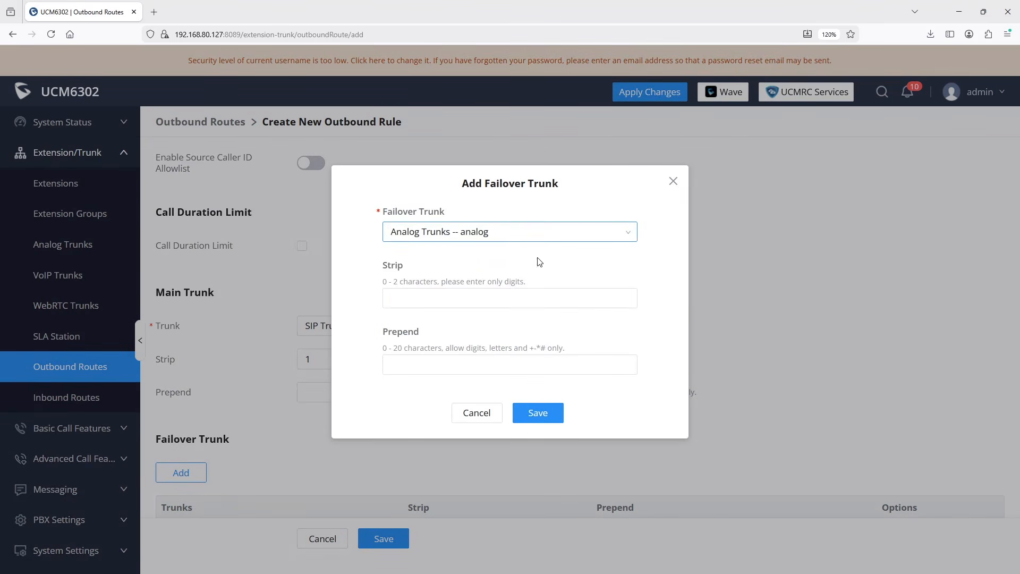
{"action": "left_click", "coordinate": [537, 413]}
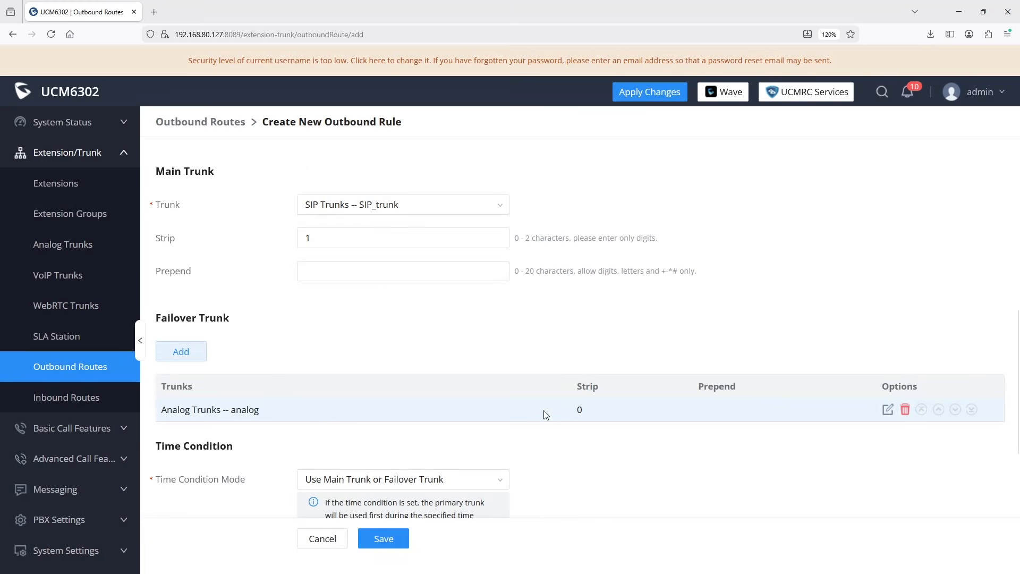
{"action": "scroll", "coordinate": [609, 457], "scroll_direction": "down", "scroll_amount": 5}
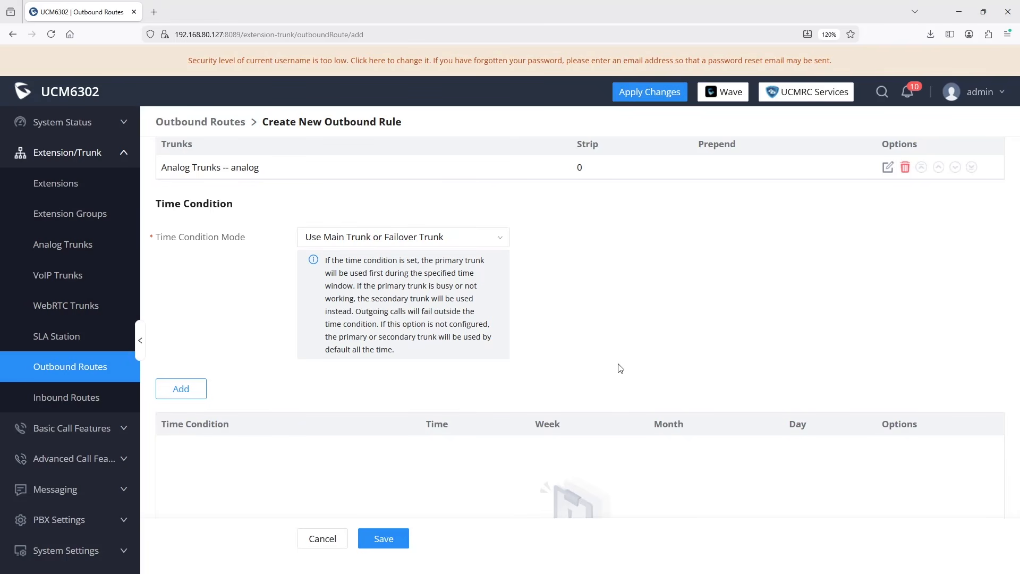
Keep Use Main Trunk or Failover Trunk mode and add an Office Time condition
{"action": "left_click", "coordinate": [502, 240]}
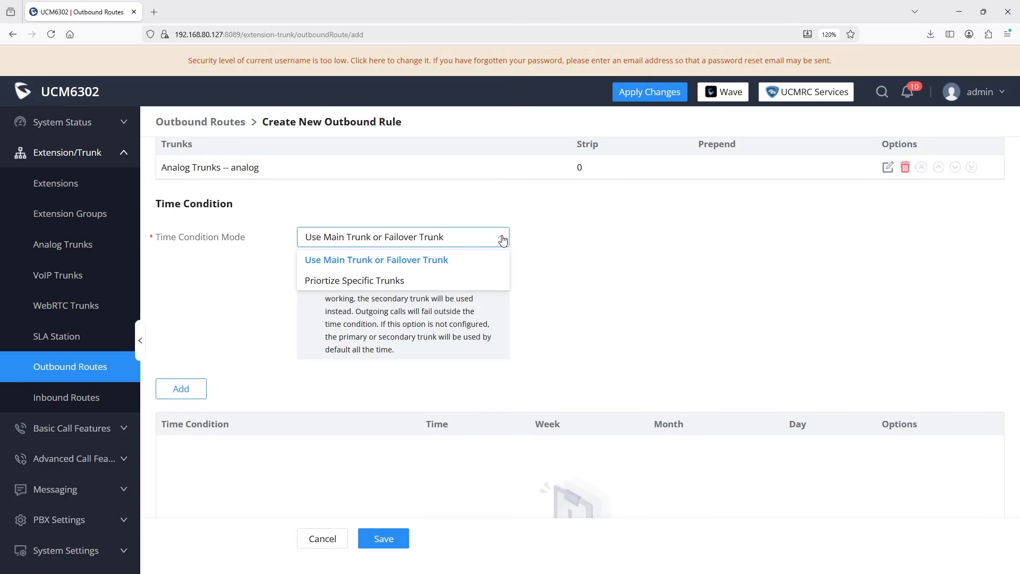
{"action": "left_click", "coordinate": [439, 260]}
{"action": "left_click", "coordinate": [194, 389]}
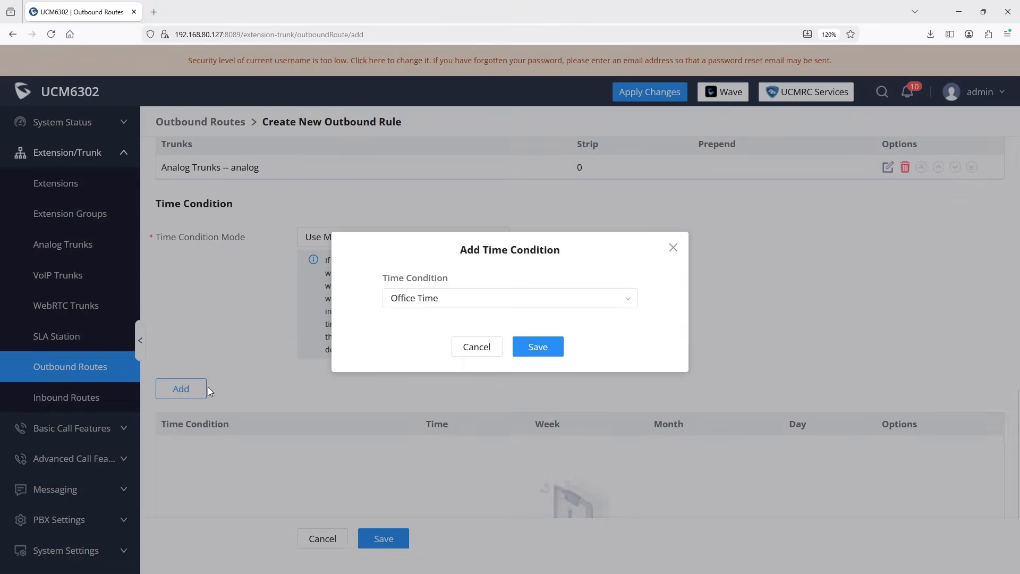
{"action": "left_click", "coordinate": [538, 347]}
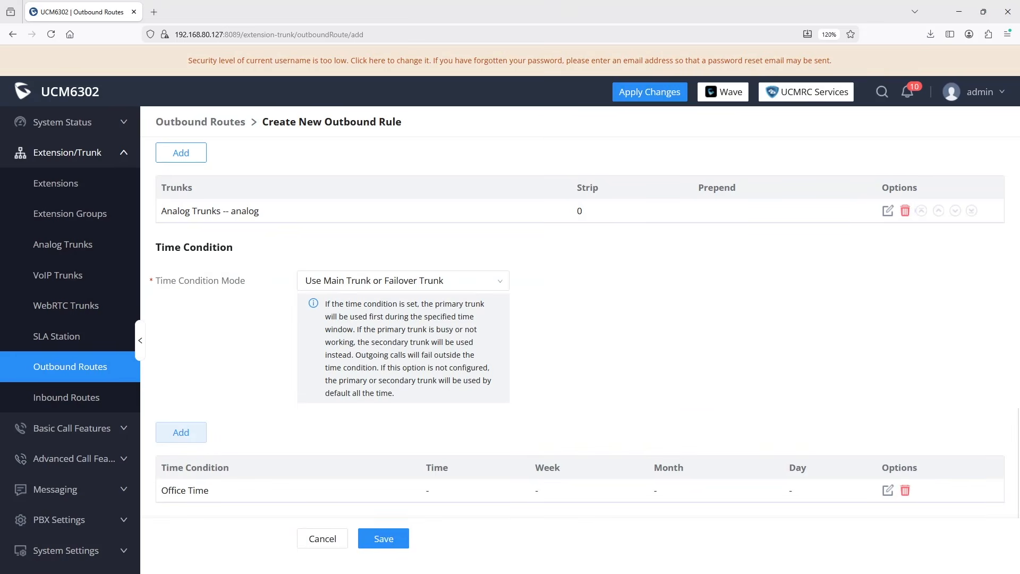
Switch to Prioritize Specific Trunks, using SIP Trunks -- SBC during Out of Office Time
{"action": "left_click", "coordinate": [494, 281]}
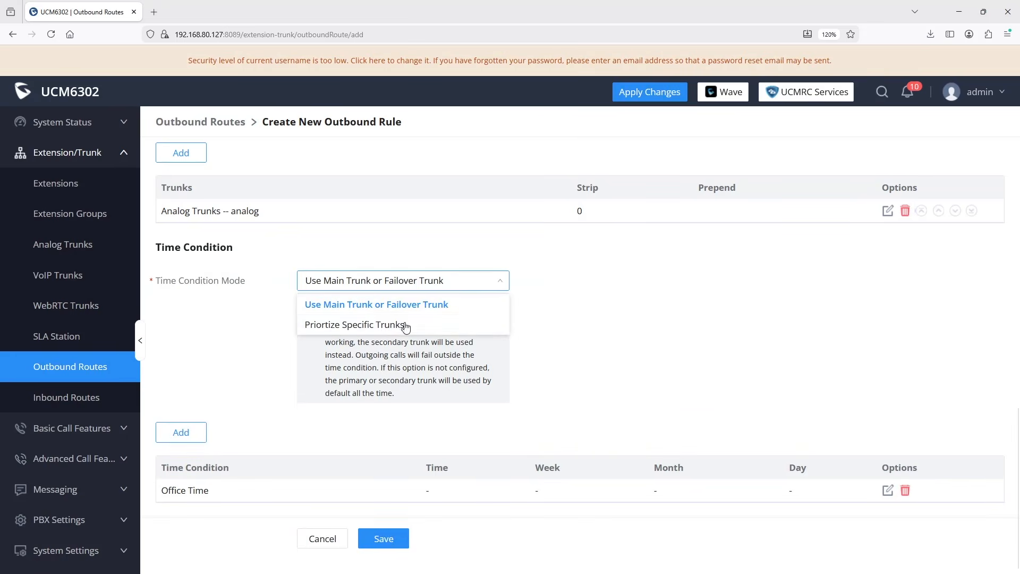
{"action": "left_click", "coordinate": [393, 326]}
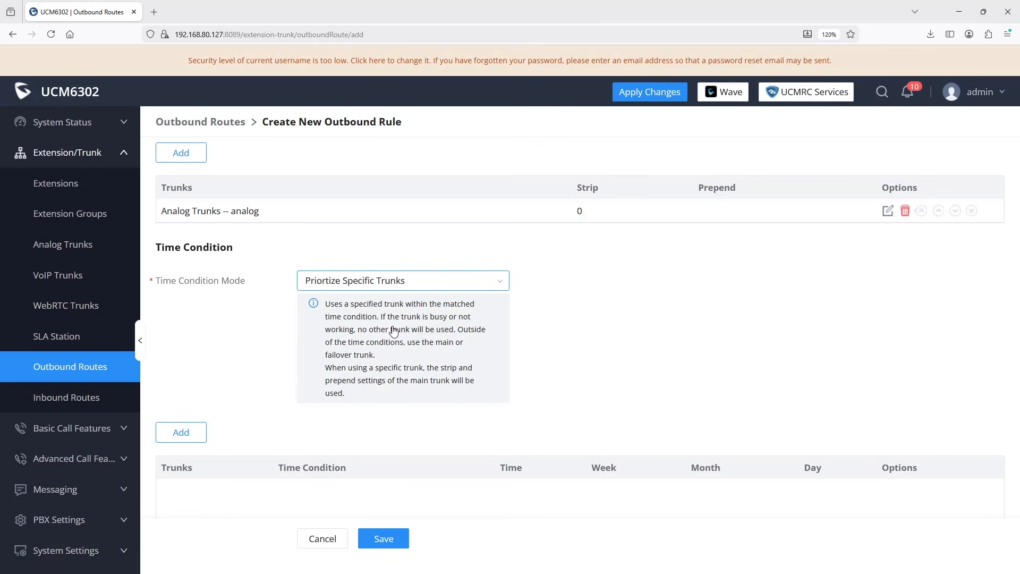
{"action": "left_click", "coordinate": [187, 437]}
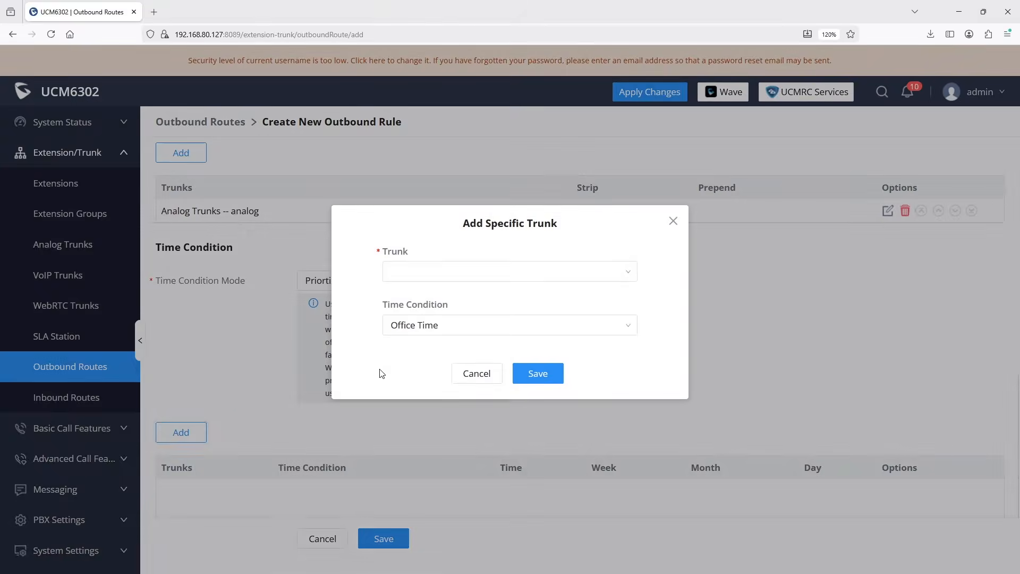
{"action": "left_click", "coordinate": [441, 326]}
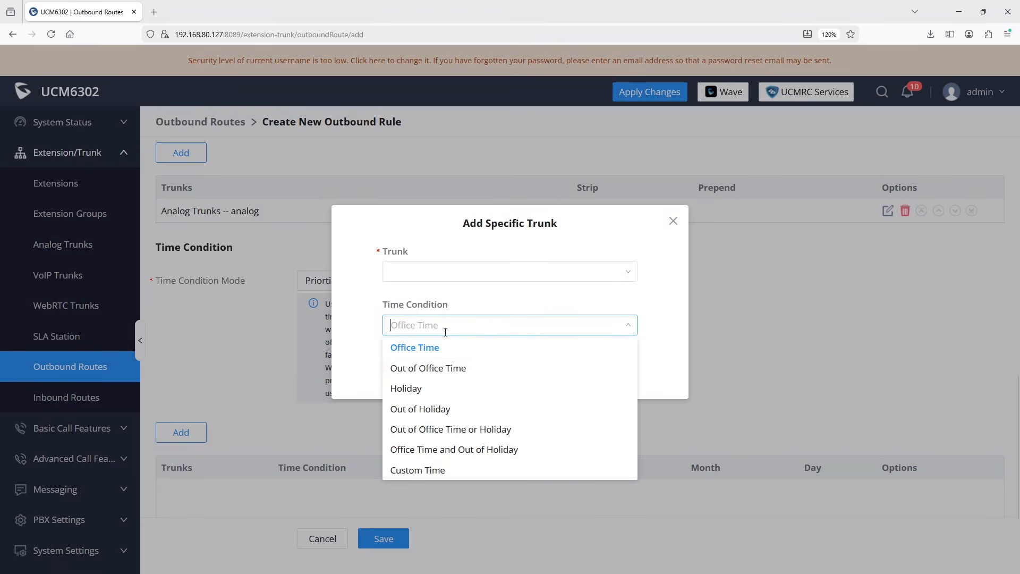
{"action": "left_click", "coordinate": [447, 370]}
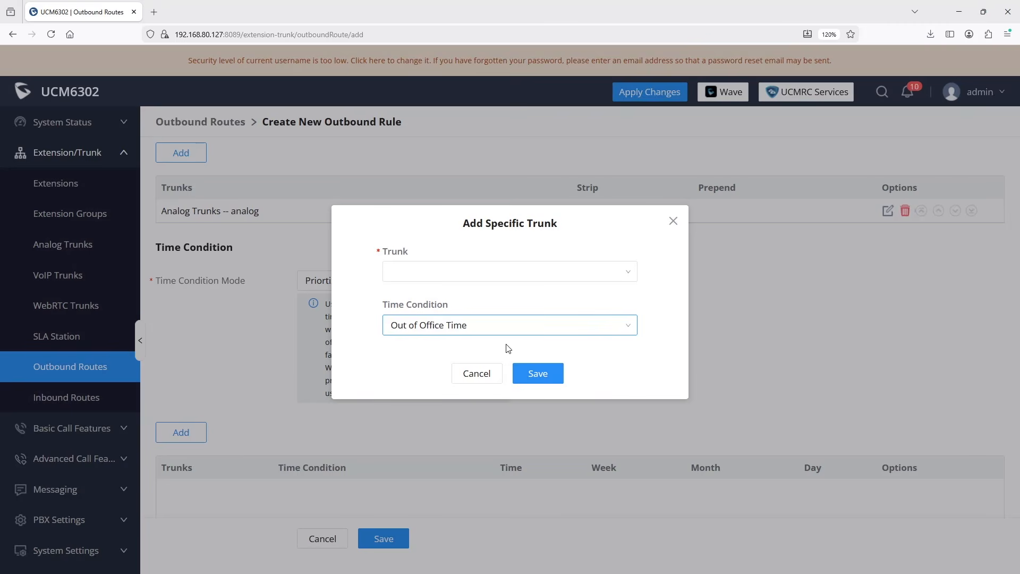
{"action": "left_click", "coordinate": [494, 272]}
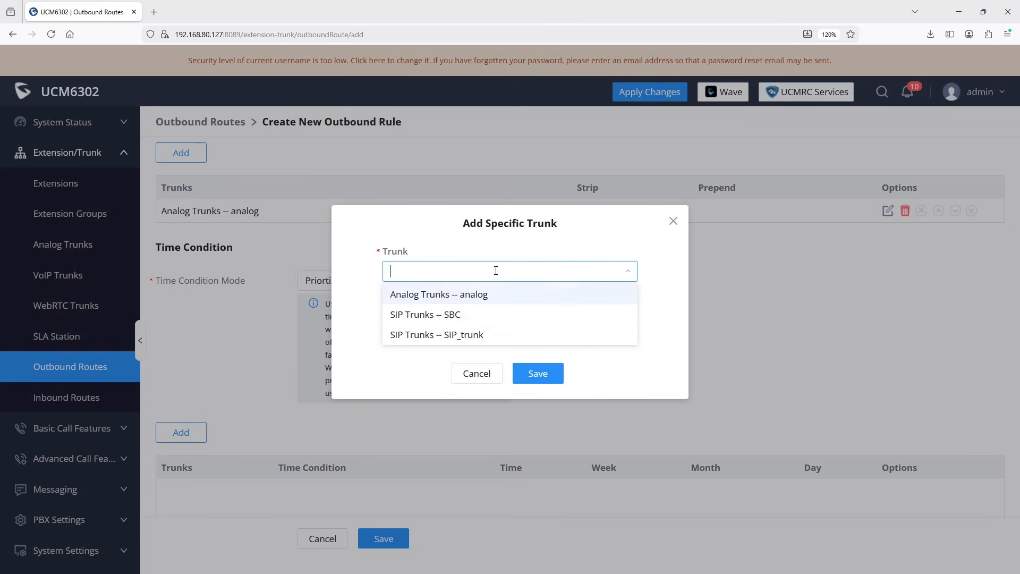
{"action": "left_click", "coordinate": [460, 314]}
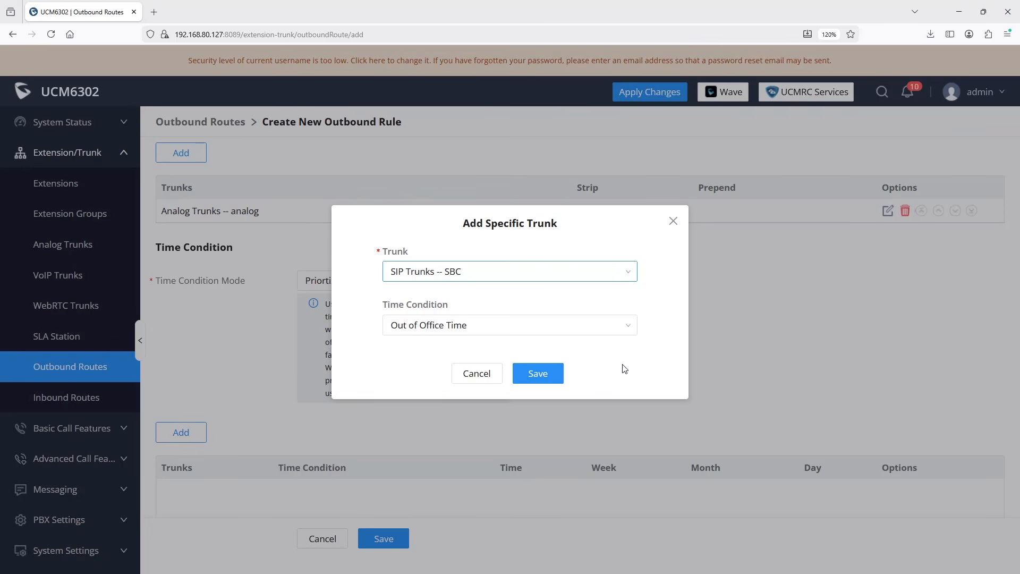
{"action": "left_click", "coordinate": [538, 374]}
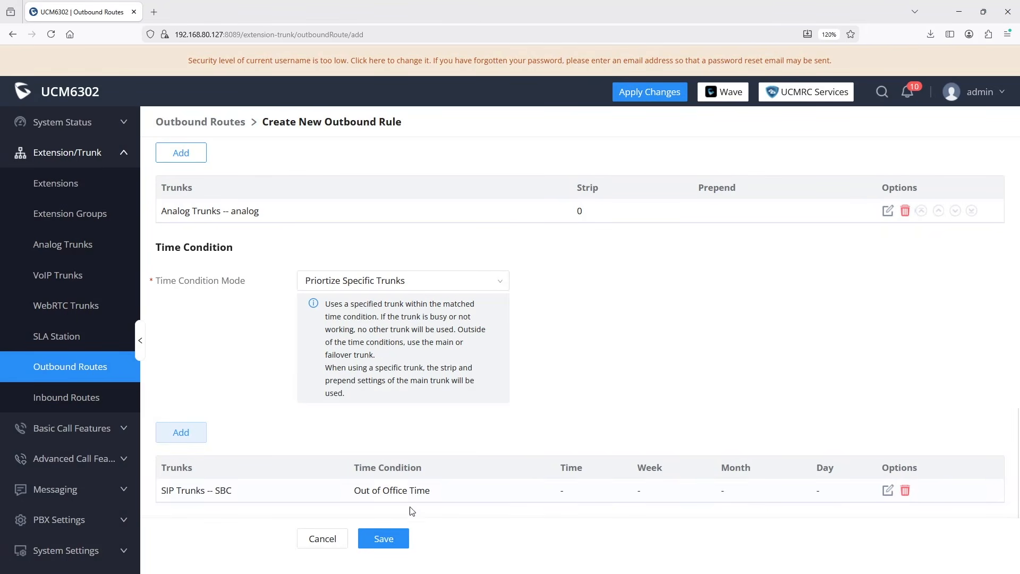
Save 11_digit_dialing, then switch 10_digit_dialing to Prioritize Specific Trunks mode
{"action": "left_click", "coordinate": [384, 539]}
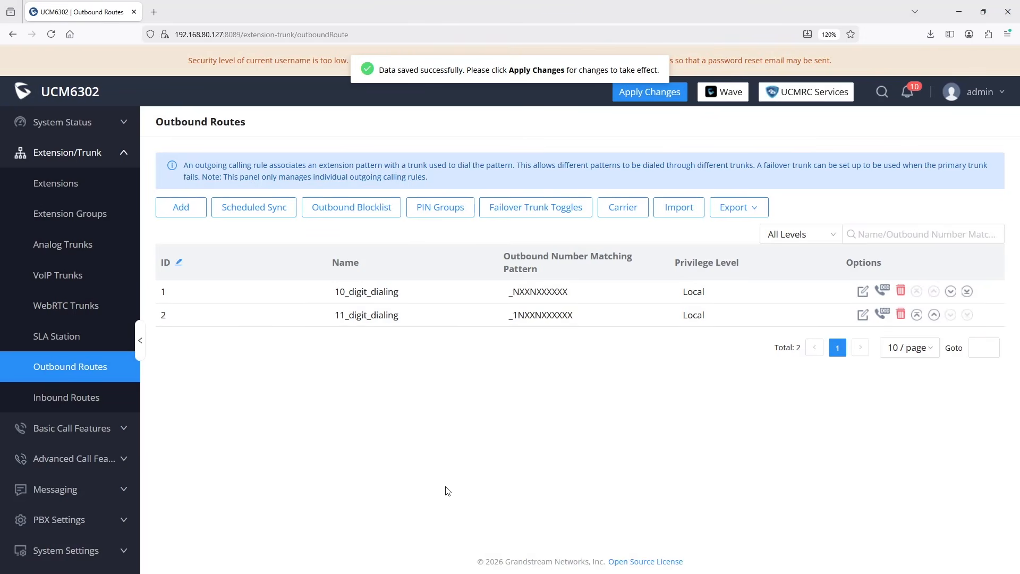
{"action": "left_click", "coordinate": [862, 292]}
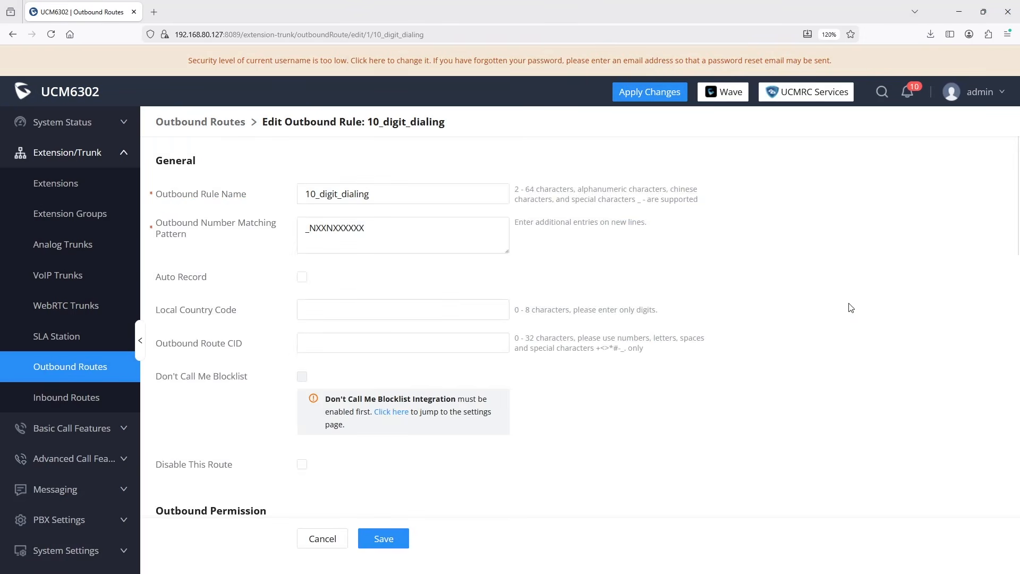
{"action": "scroll", "coordinate": [785, 302], "scroll_direction": "down", "scroll_amount": 10}
{"action": "left_click", "coordinate": [428, 237]}
{"action": "left_click", "coordinate": [372, 281]}
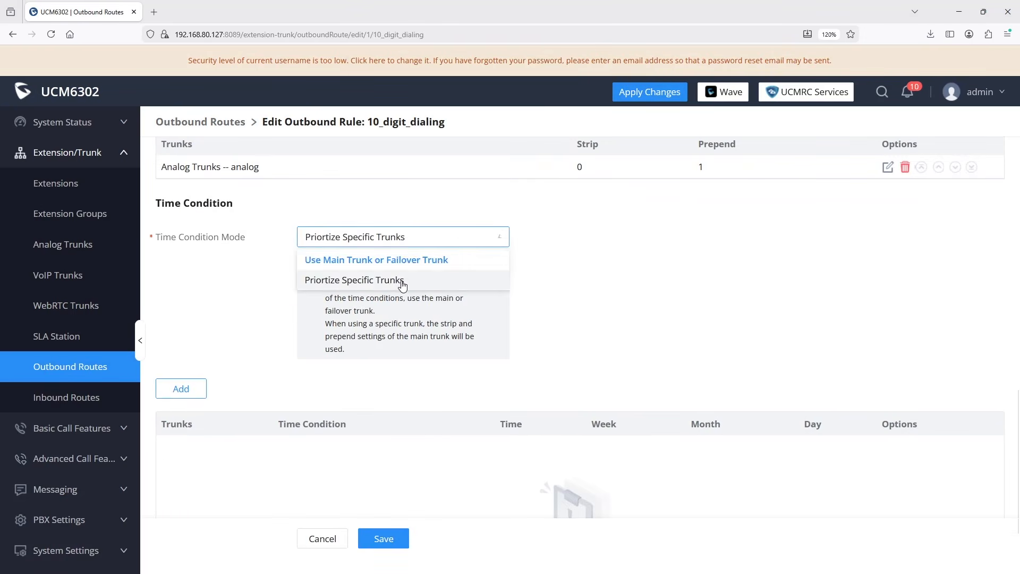
Give 10_digit_dialing SIP Trunks -- SBC for Out of Office Time and save it
{"action": "left_click", "coordinate": [181, 388]}
{"action": "left_click", "coordinate": [493, 325]}
{"action": "left_click", "coordinate": [478, 367]}
{"action": "left_click", "coordinate": [463, 277]}
{"action": "left_click", "coordinate": [403, 295]}
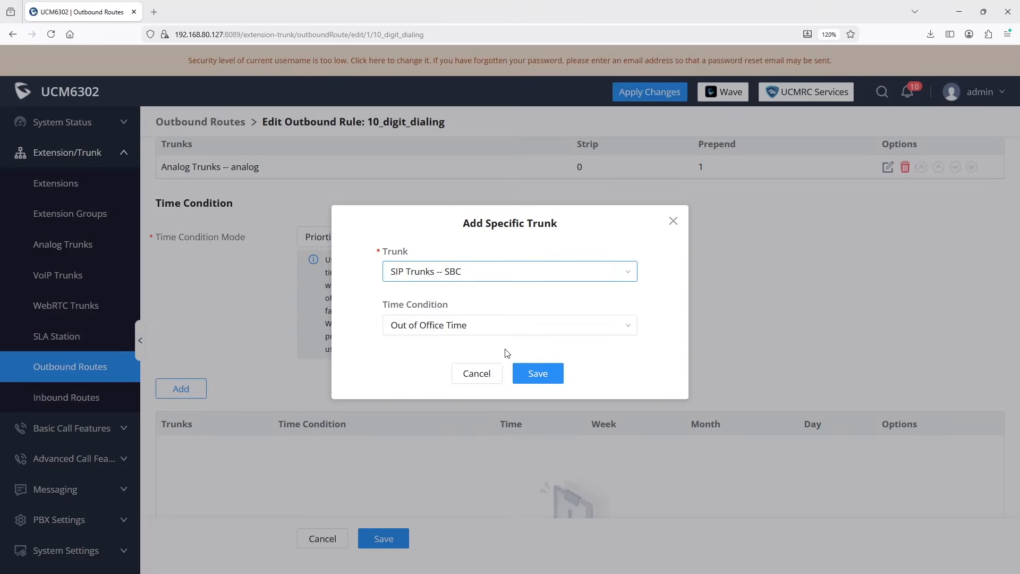
{"action": "left_click", "coordinate": [538, 373]}
{"action": "left_click", "coordinate": [382, 538]}
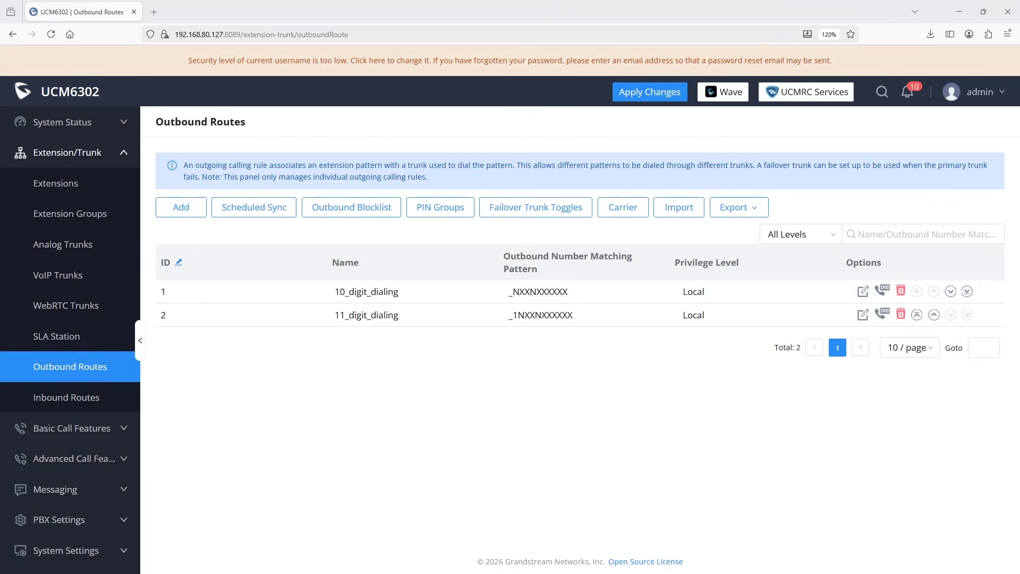
{"action": "left_click", "coordinate": [542, 218]}
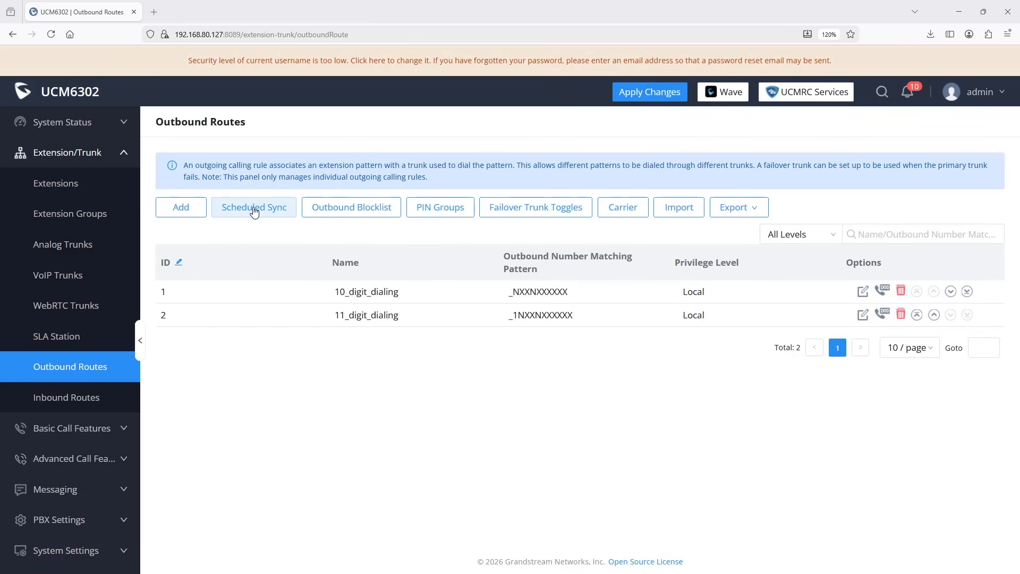
After reviewing outbound.csv, run Sync Now and confirm Success:2 Failed:0 in the sync log
{"action": "left_click", "coordinate": [254, 210]}
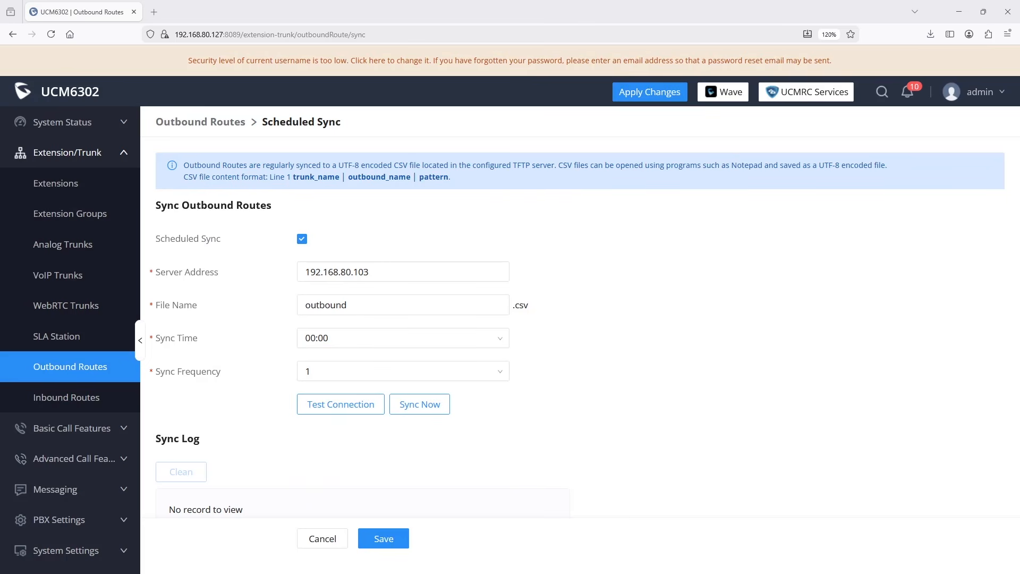
{"action": "left_click_drag", "start_coordinate": [773, 243], "coordinate": [829, 210]}
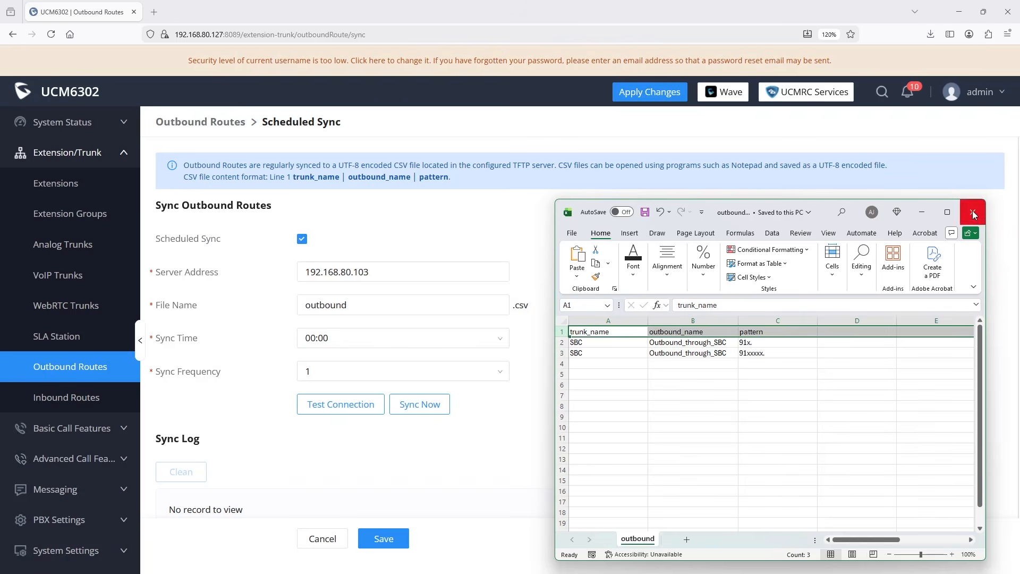
{"action": "left_click", "coordinate": [925, 214]}
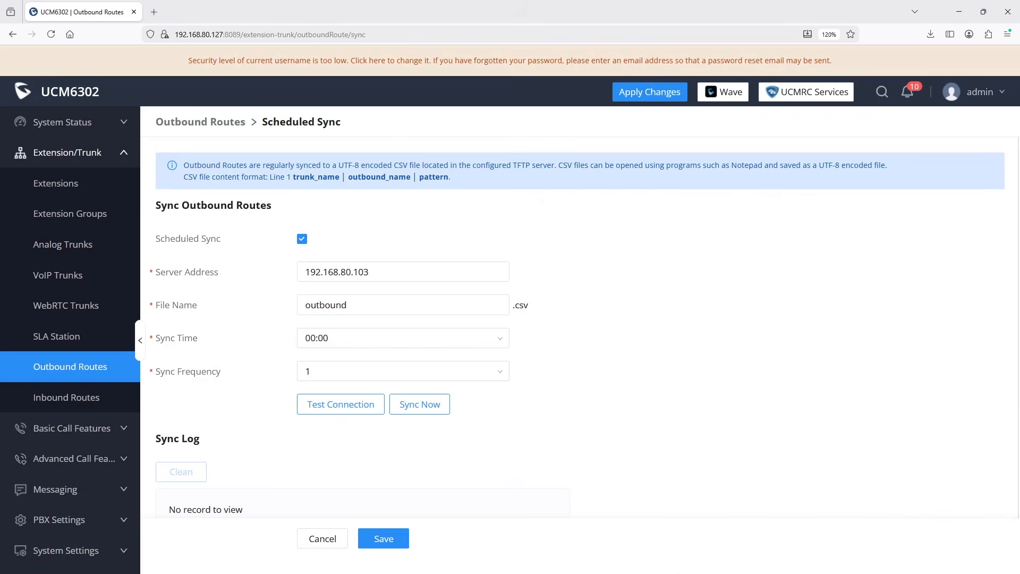
{"action": "left_click", "coordinate": [428, 407]}
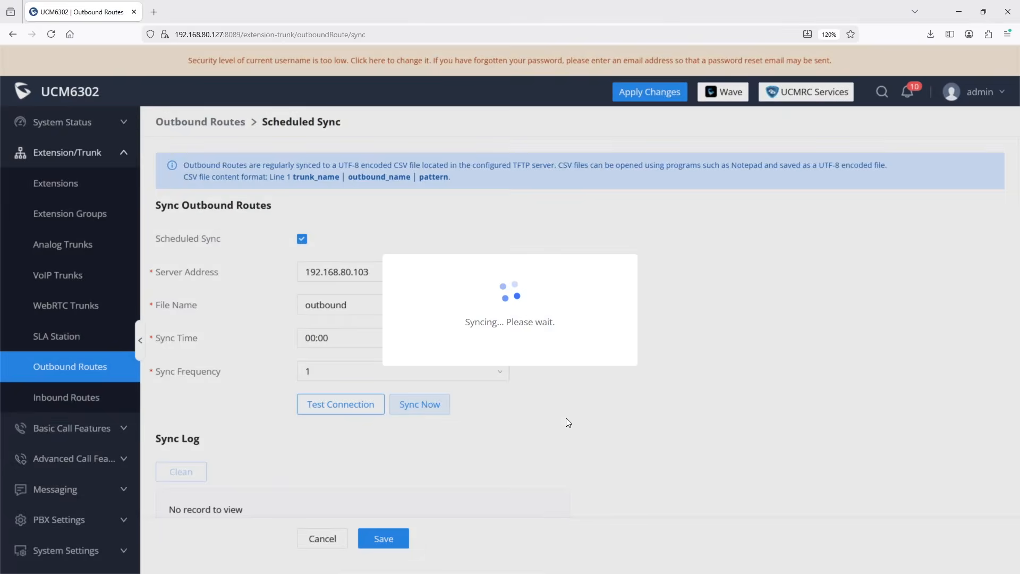
{"action": "scroll", "coordinate": [567, 422], "scroll_direction": "down", "scroll_amount": 1}
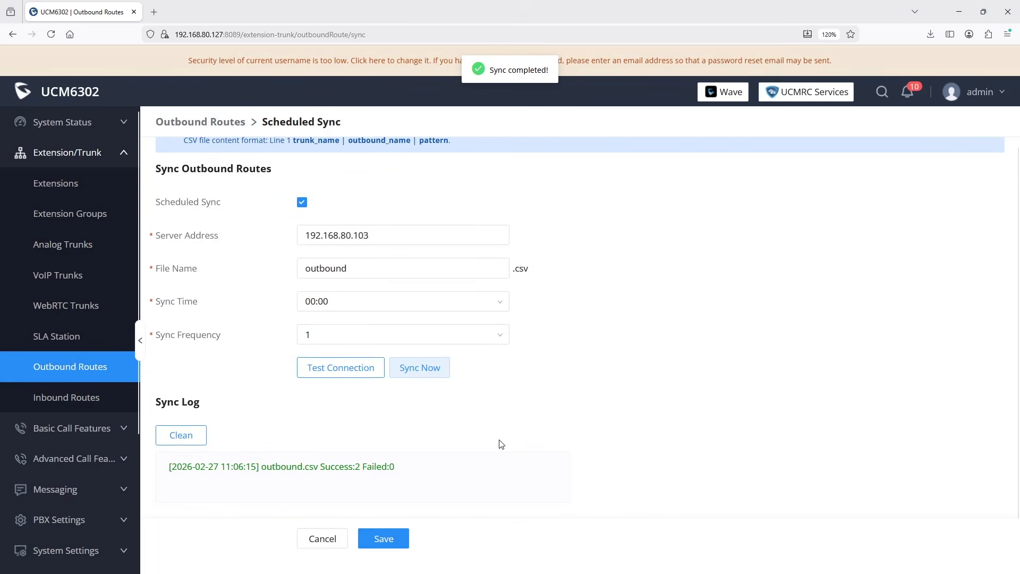
{"action": "left_click_drag", "start_coordinate": [319, 468], "coordinate": [352, 468]}
Leave the sync settings, briefly swap 11_digit_dialing above 10_digit_dialing and restore it, then apply changes
{"action": "left_click", "coordinate": [320, 538]}
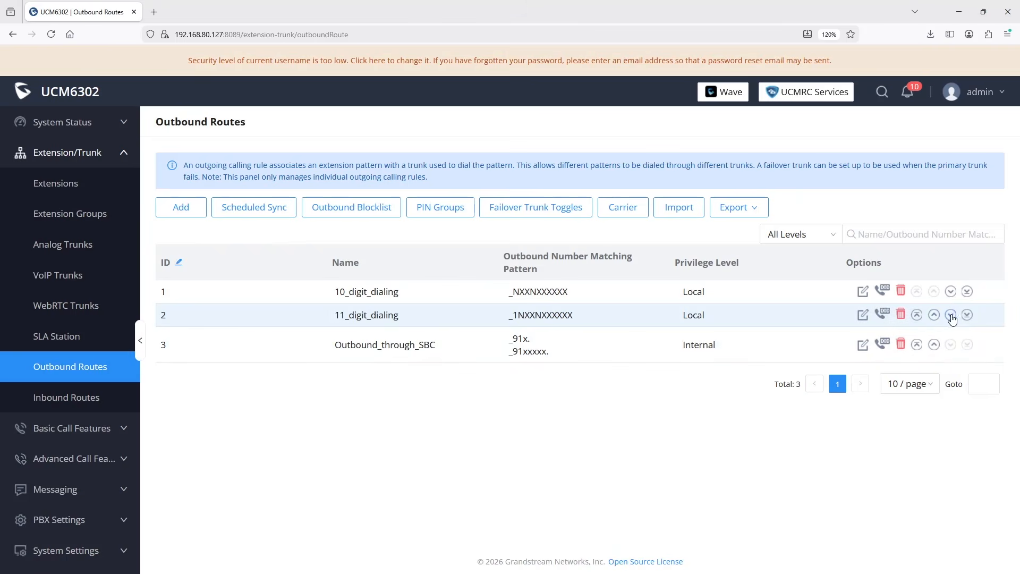
{"action": "left_click", "coordinate": [933, 316]}
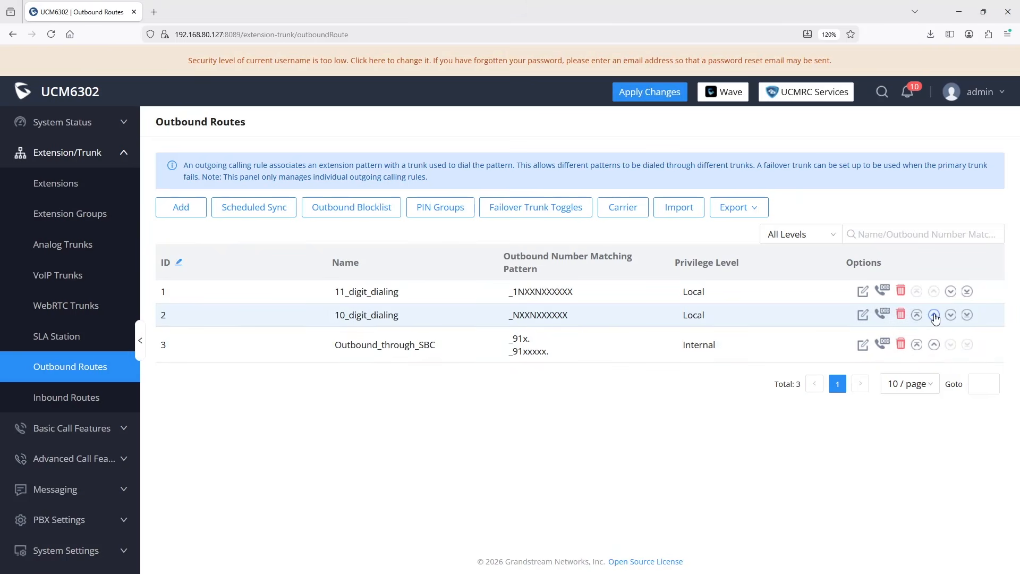
{"action": "left_click", "coordinate": [950, 292]}
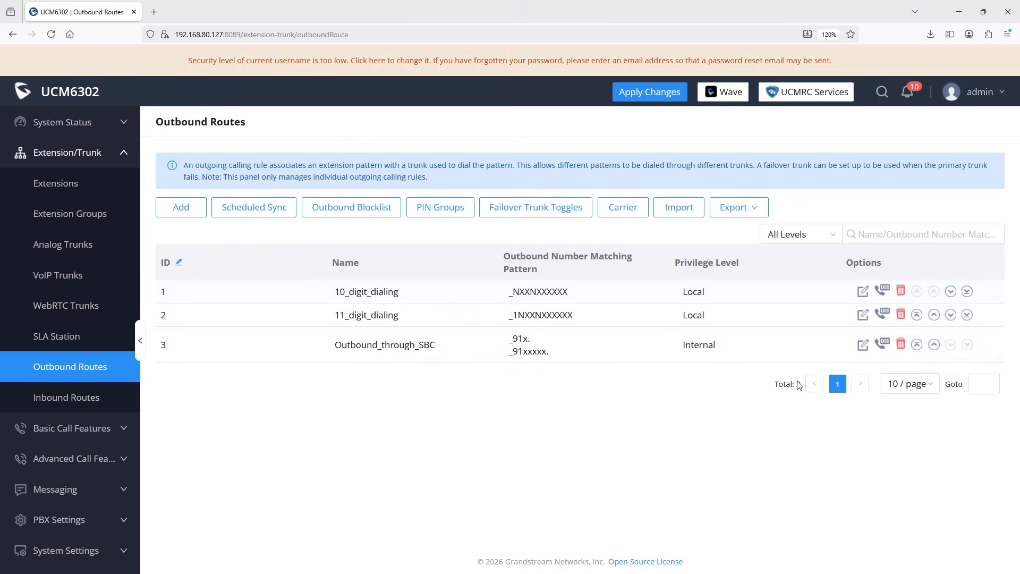
{"action": "left_click", "coordinate": [649, 92]}
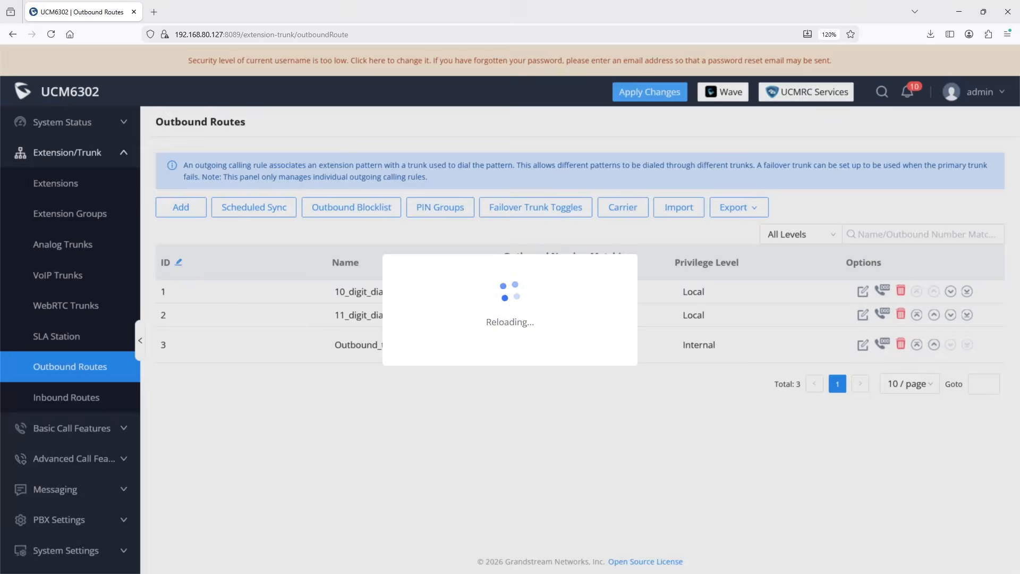